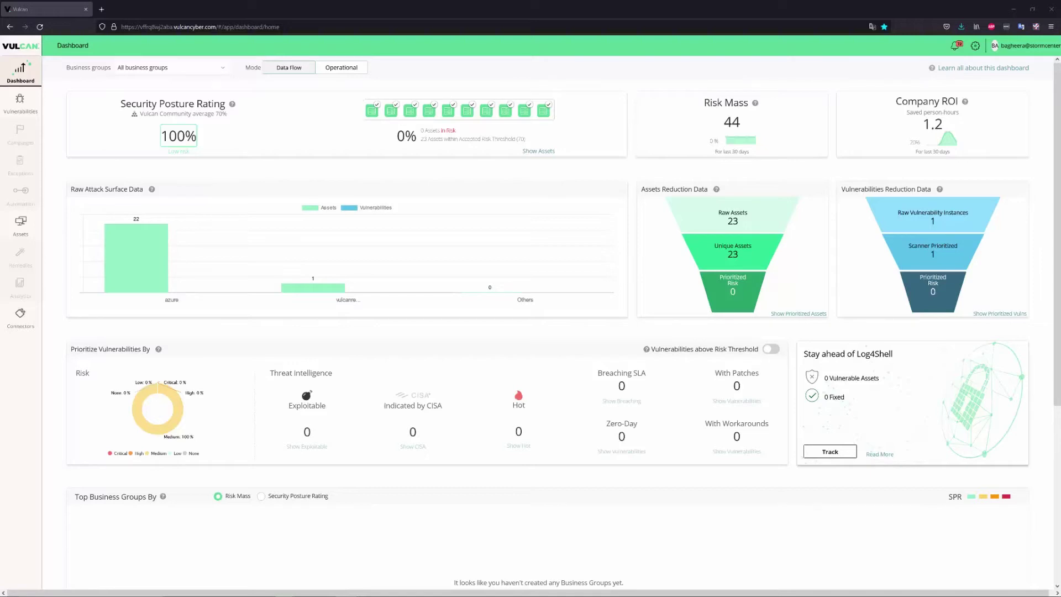
- Open the Connectors page and start adding a new connector
{"action": "left_click", "coordinate": [20, 316]}
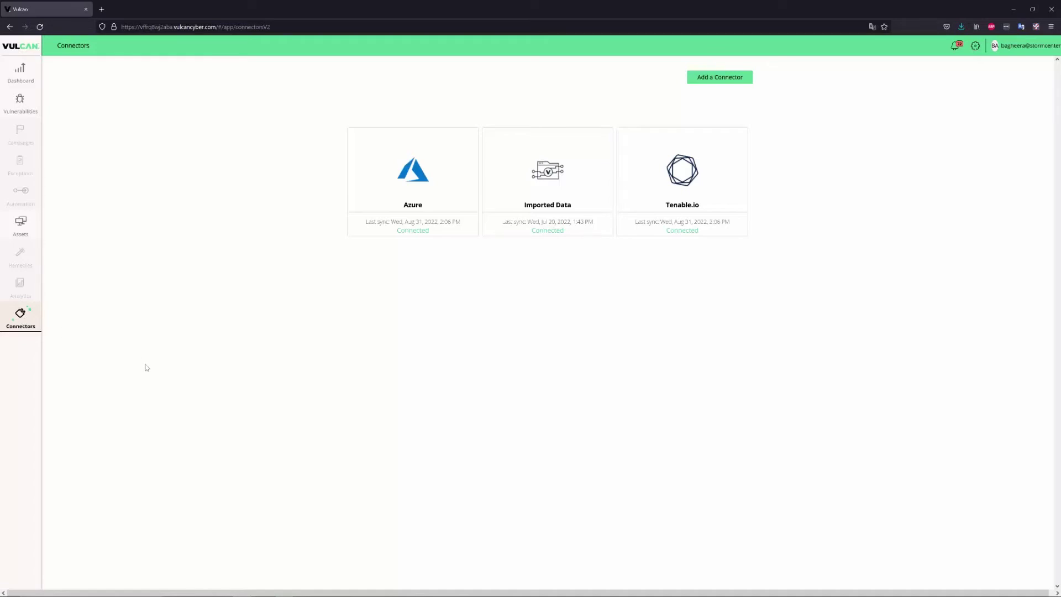
{"action": "left_click", "coordinate": [718, 80]}
- Choose demo-data mode and add Defender For Cloud and Qualys demo connectors
{"action": "left_click", "coordinate": [552, 73]}
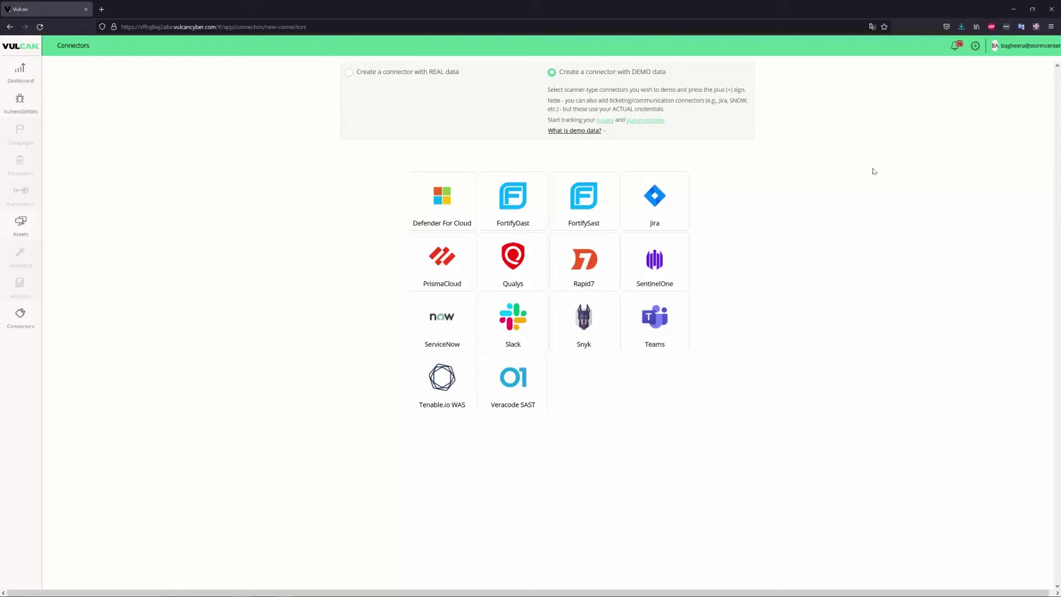
{"action": "left_click", "coordinate": [444, 207]}
{"action": "mouse_move", "coordinate": [512, 261]}
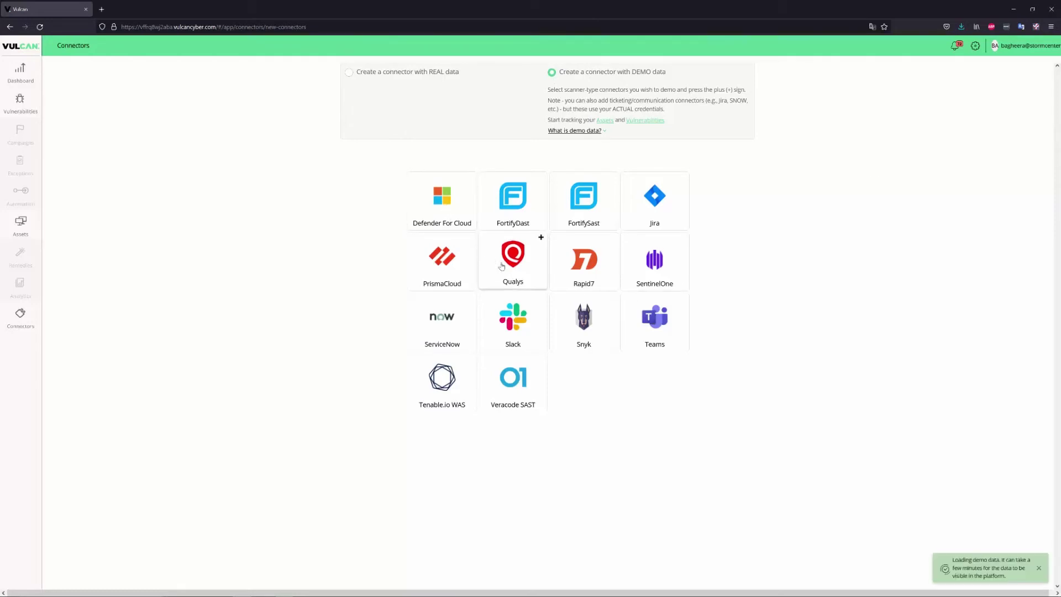
{"action": "left_click", "coordinate": [500, 266]}
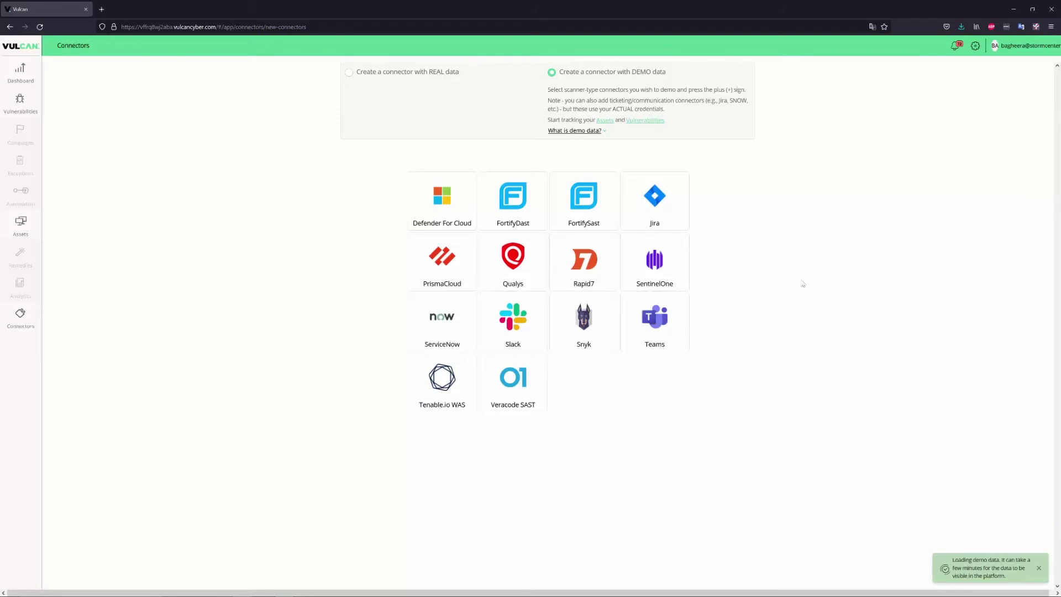